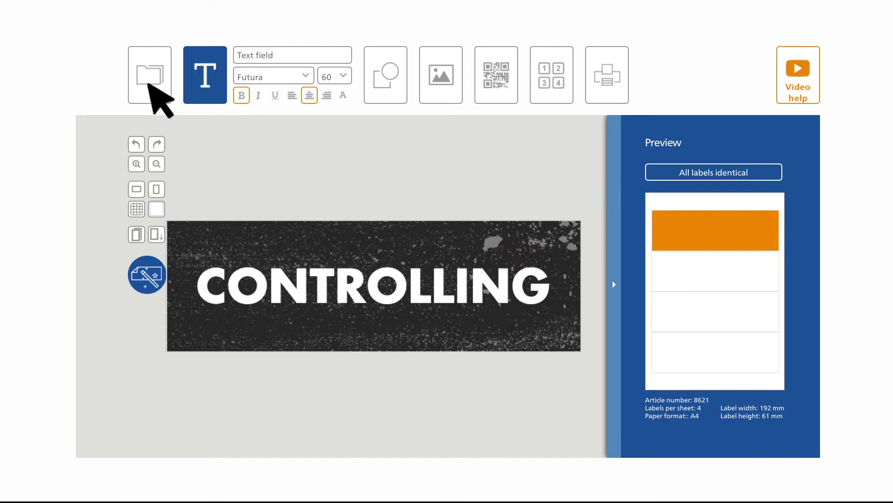
Begin saving the CONTROLLING label locally under the file name 'Controlling'
{"action": "left_click", "coordinate": [149, 74]}
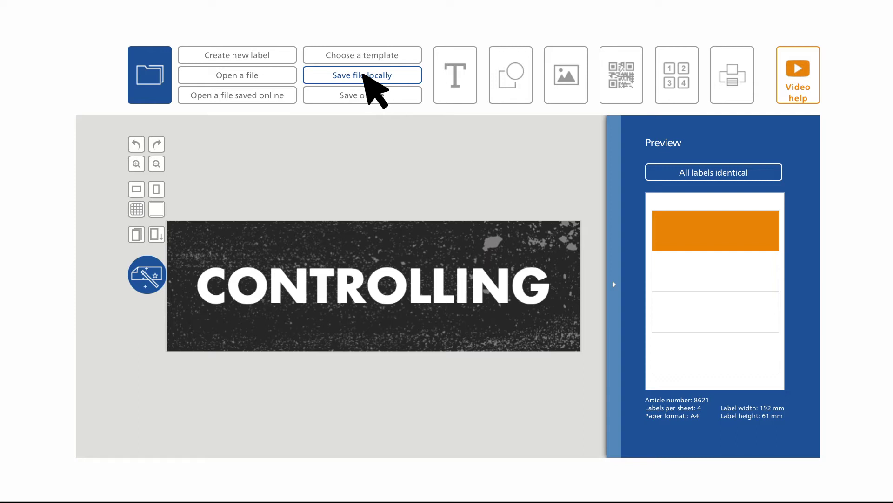
{"action": "left_click", "coordinate": [364, 74]}
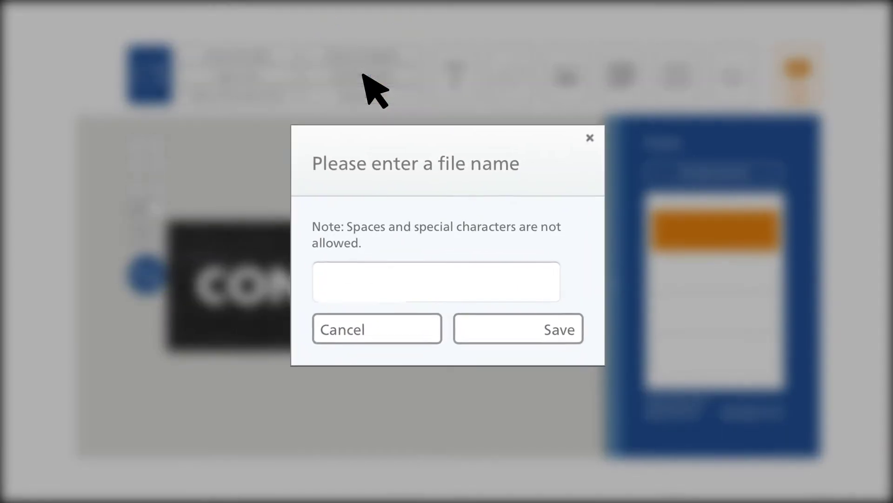
{"action": "type", "text": "C"}
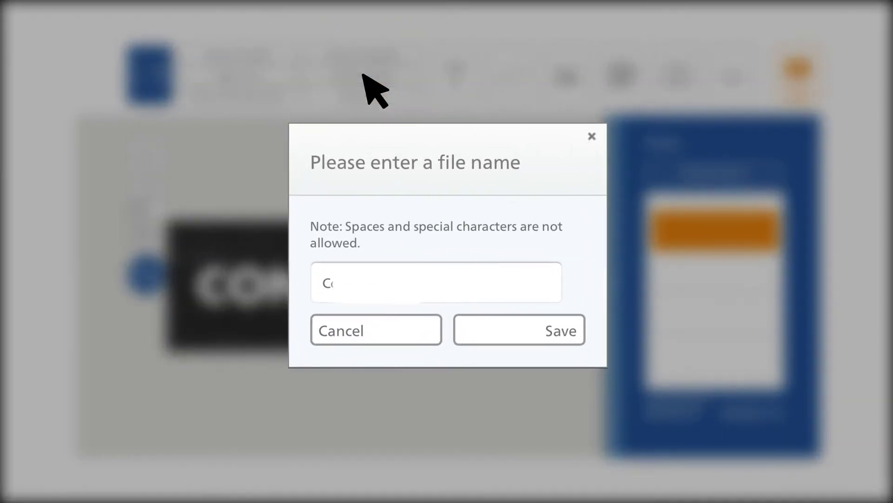
{"action": "type", "text": "ontrolling"}
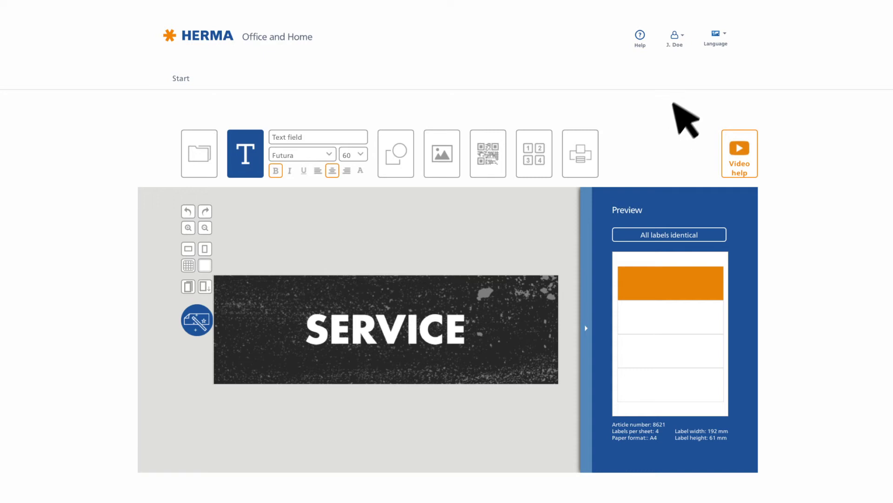
Confirm the J. Doe account is signed in, then dismiss the account dropdown
{"action": "left_click", "coordinate": [676, 38]}
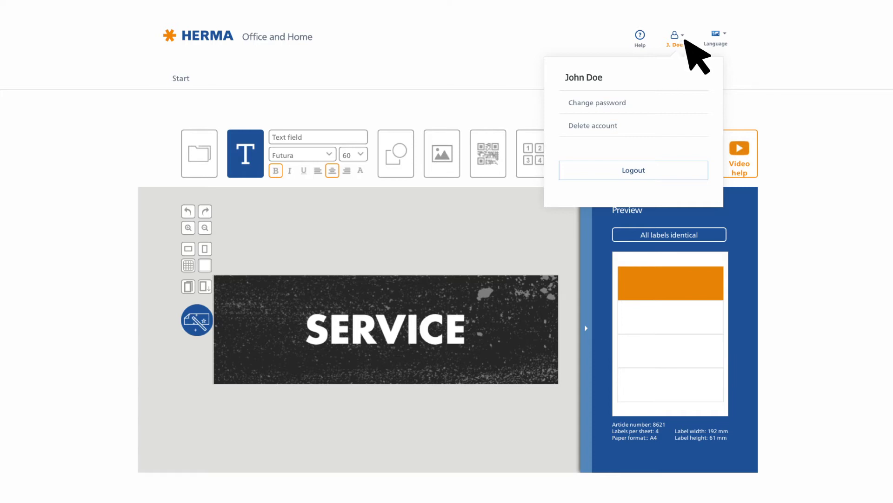
{"action": "left_click", "coordinate": [688, 42]}
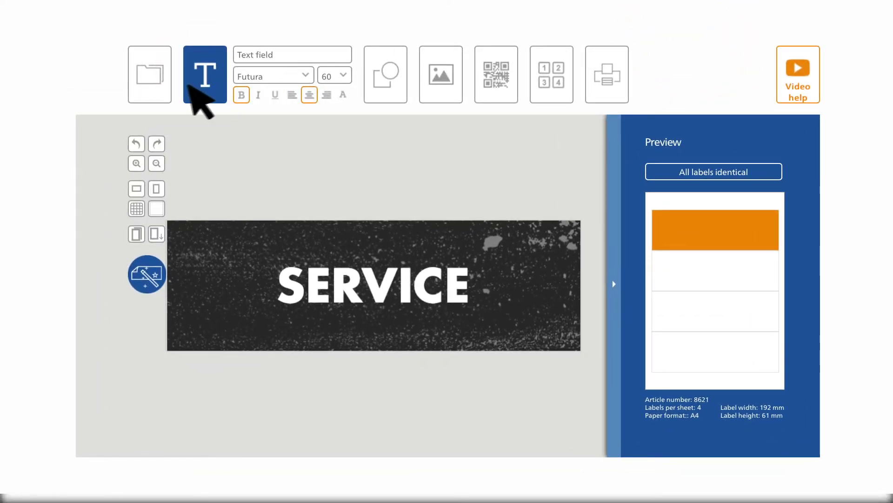
Start saving the SERVICE label to the online account under the name 'Service'
{"action": "left_click", "coordinate": [161, 92]}
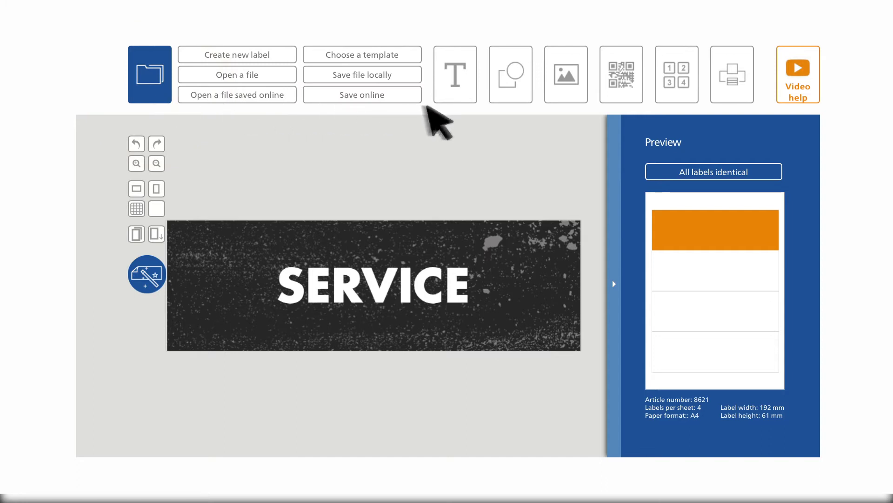
{"action": "left_click", "coordinate": [413, 99]}
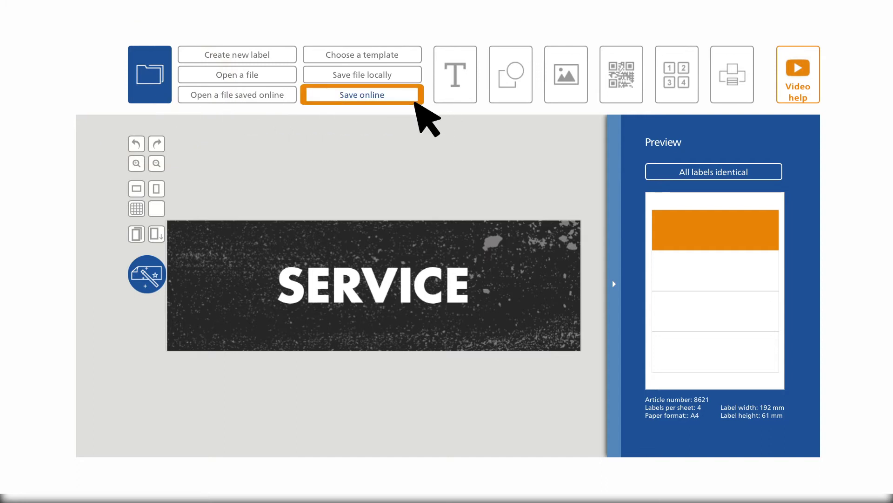
{"action": "left_click", "coordinate": [413, 99]}
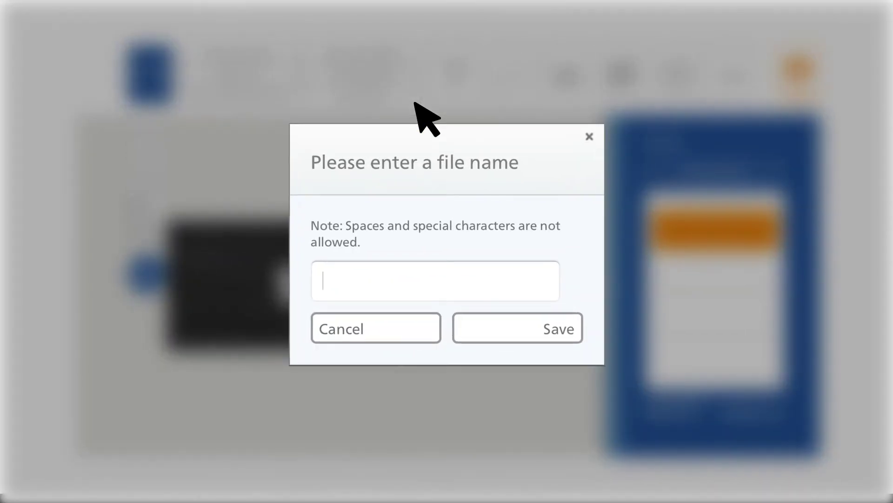
{"action": "type", "text": "Service"}
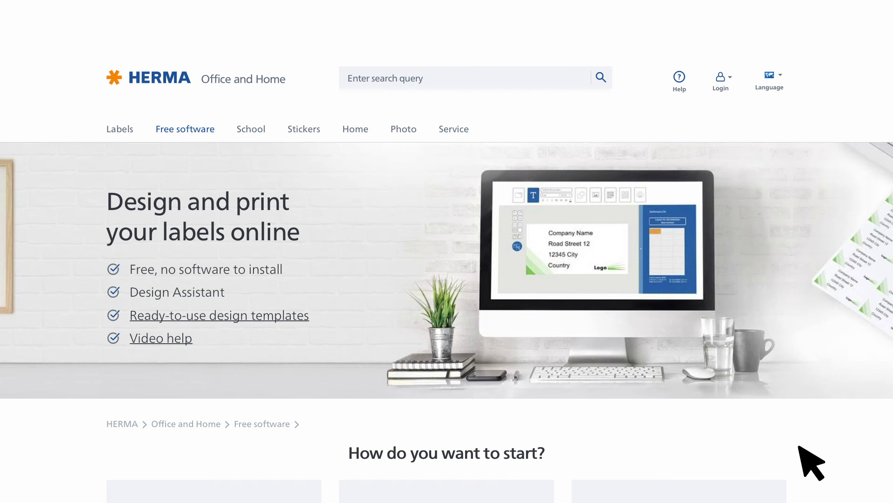
{"action": "scroll", "coordinate": [810, 460], "scroll_direction": "down", "scroll_amount": 3}
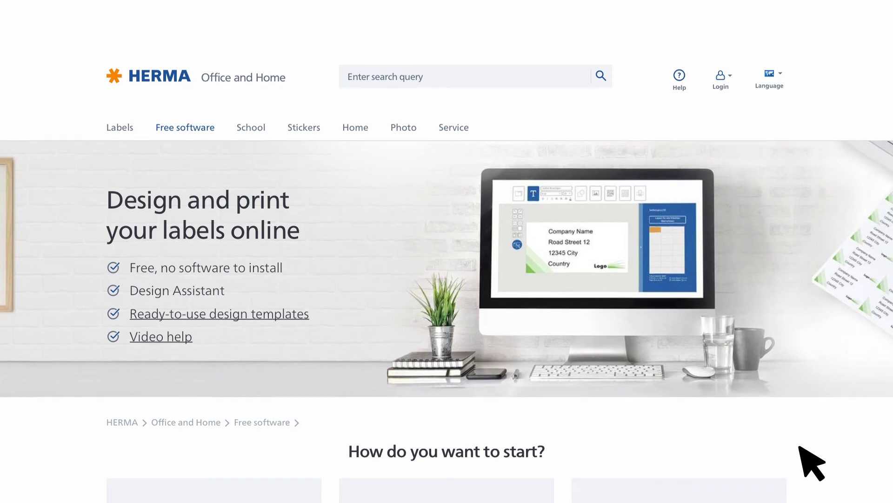
{"action": "scroll", "coordinate": [809, 461], "scroll_direction": "down", "scroll_amount": 3}
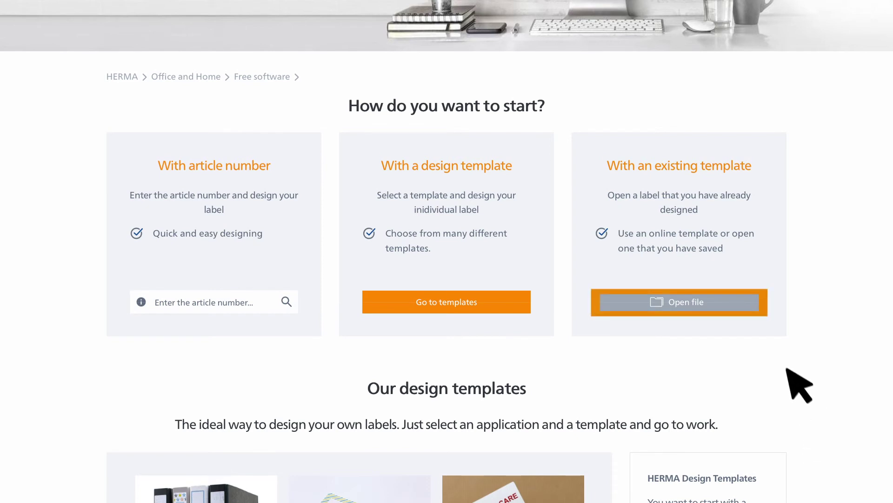
Choose 'Open file' under 'With an existing template' on the start page
{"action": "left_click", "coordinate": [734, 307]}
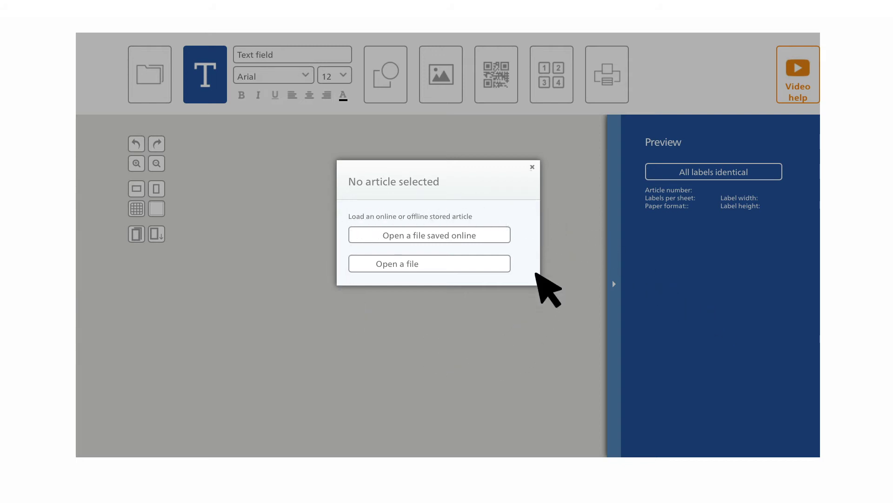
Dismiss the no-article prompt and load the local file Controlling.lao into the editor
{"action": "left_click", "coordinate": [532, 167]}
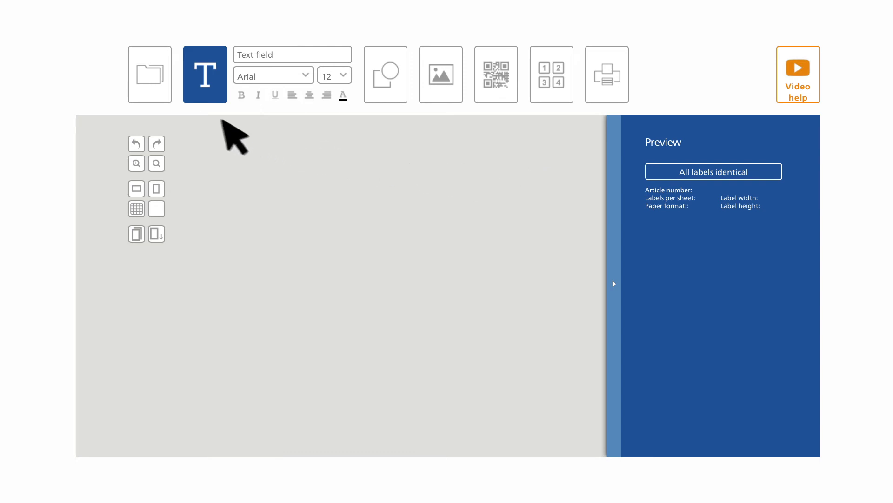
{"action": "left_click", "coordinate": [160, 98]}
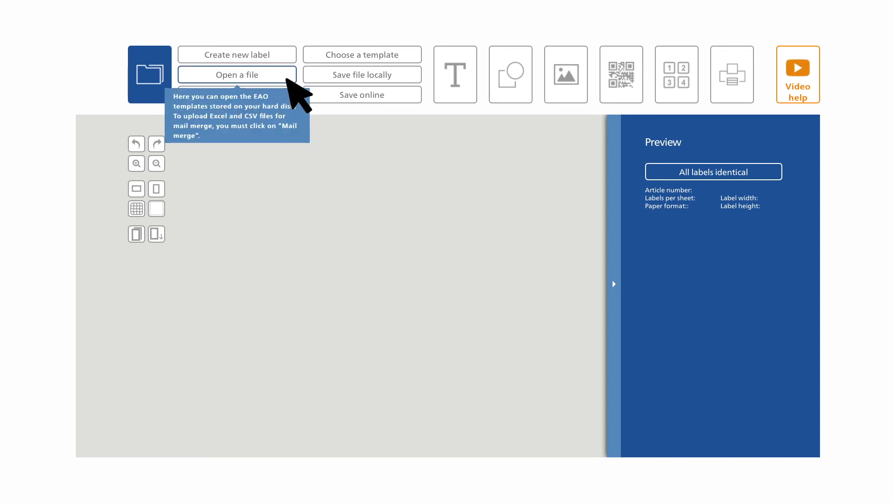
{"action": "left_click", "coordinate": [237, 75]}
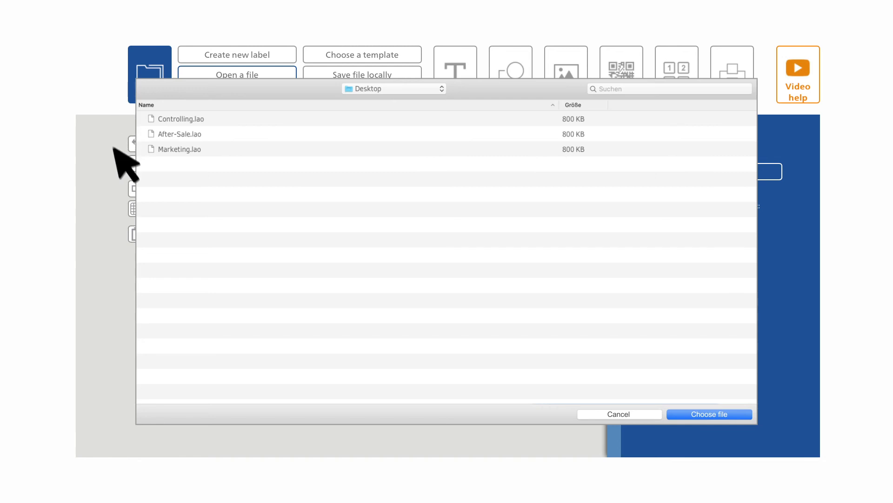
{"action": "left_click", "coordinate": [225, 120]}
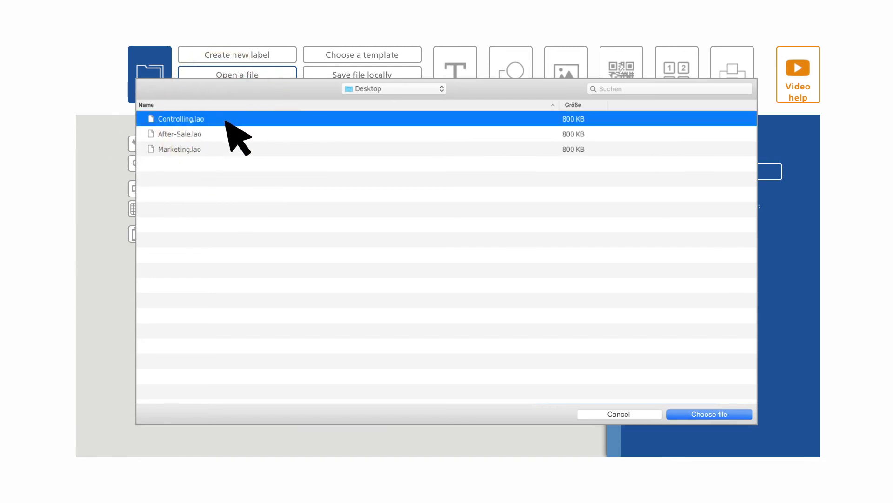
{"action": "left_click", "coordinate": [726, 416]}
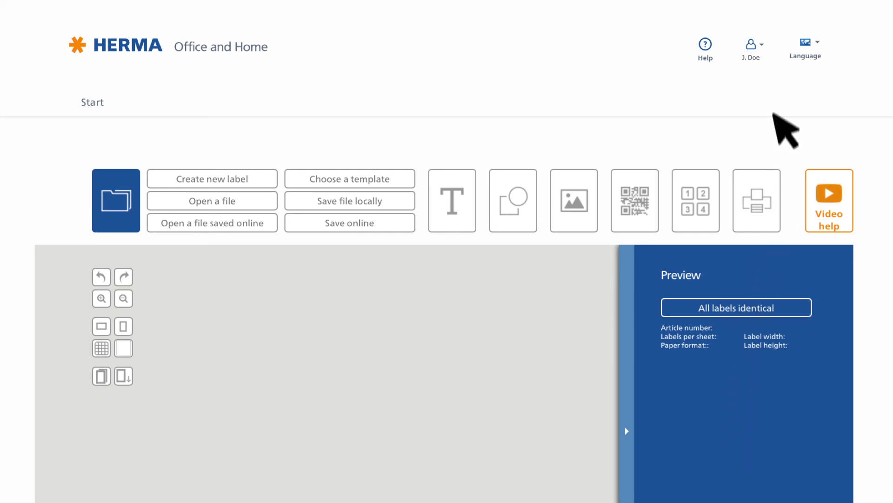
Check the J. Doe account, then reopen the 'Service' label from online storage
{"action": "left_click", "coordinate": [760, 44]}
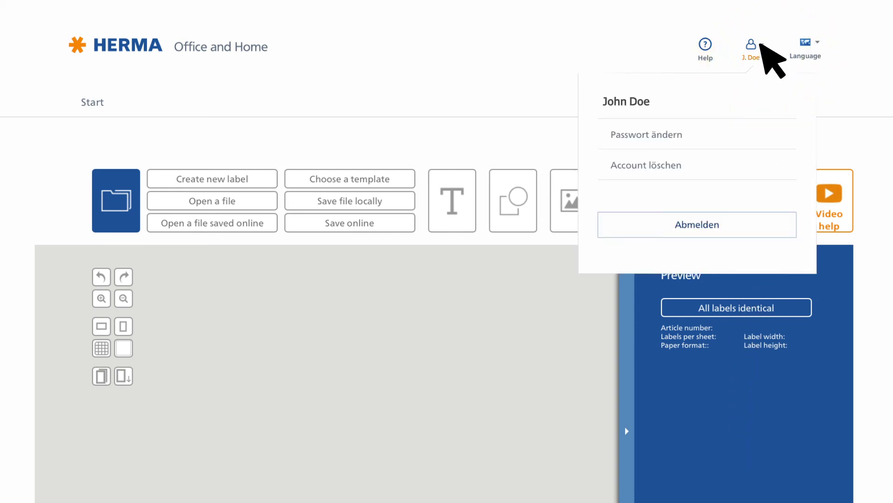
{"action": "left_click", "coordinate": [760, 43]}
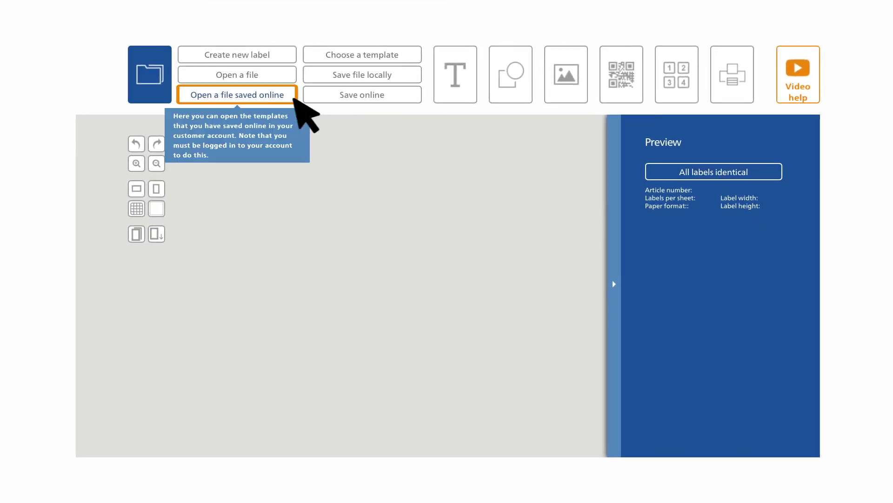
{"action": "left_click", "coordinate": [287, 99]}
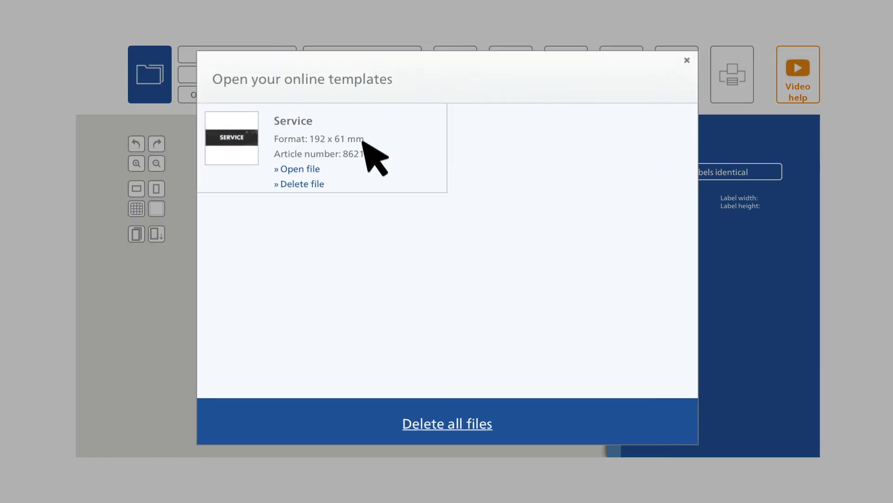
{"action": "left_click", "coordinate": [310, 164]}
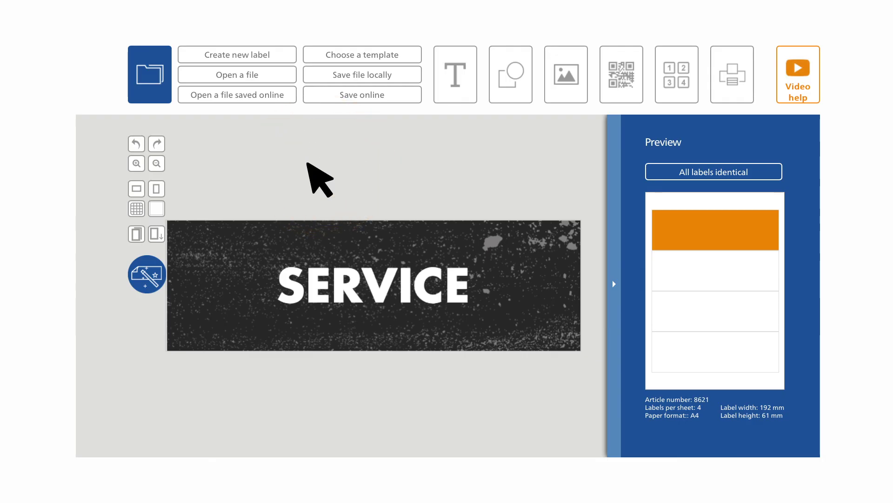